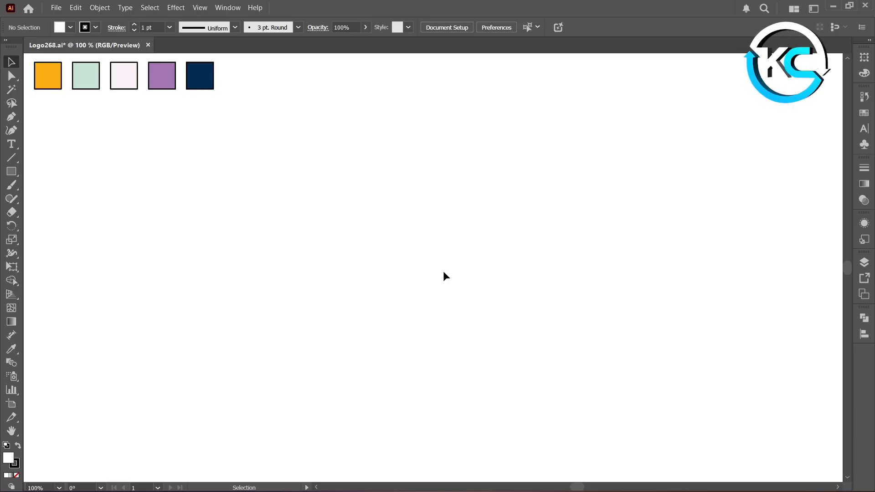
# Turn on the center mark display for Artboard 1
pyautogui.doubleClick(12, 404)
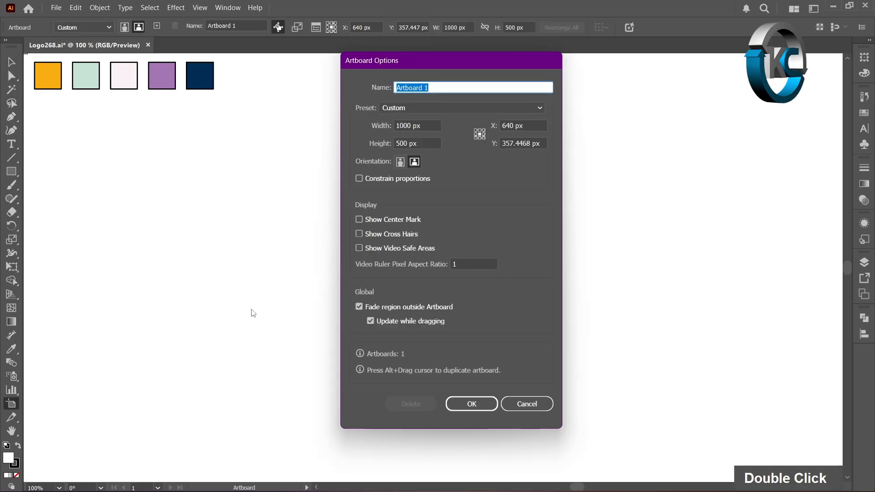
pyautogui.click(363, 222)
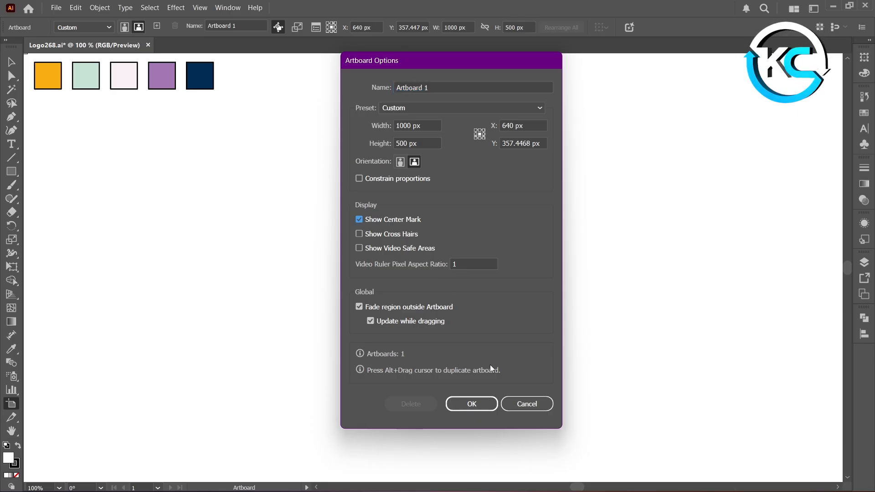
pyautogui.click(471, 404)
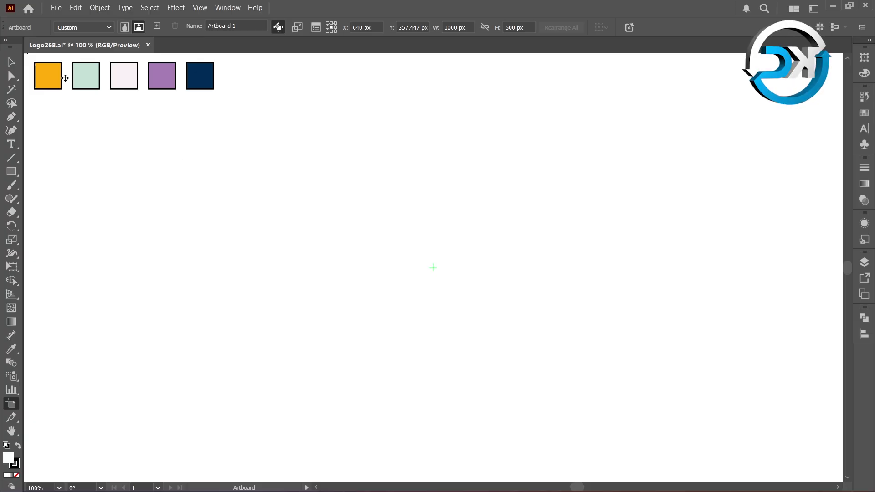
pyautogui.click(11, 61)
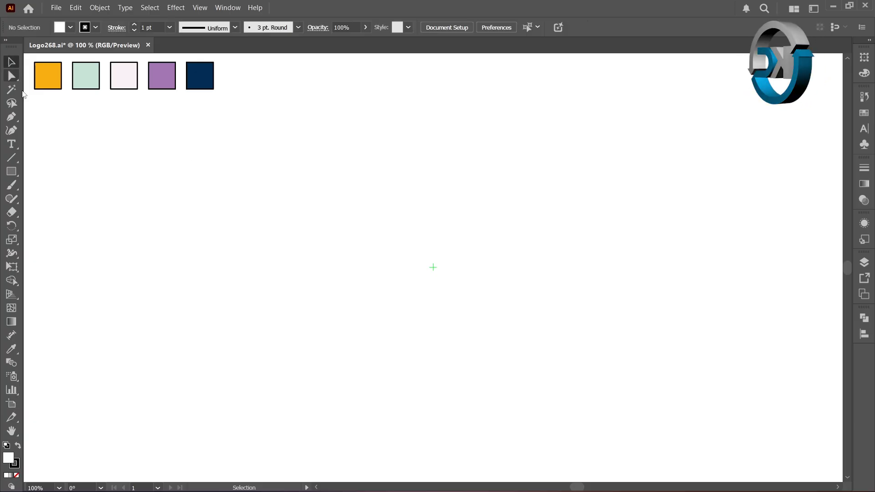
# Create a 35 × 35 px square centred on the artboard's center mark, filled with the orange sampled from the first swatch
pyautogui.click(11, 348)
pyautogui.click(55, 76)
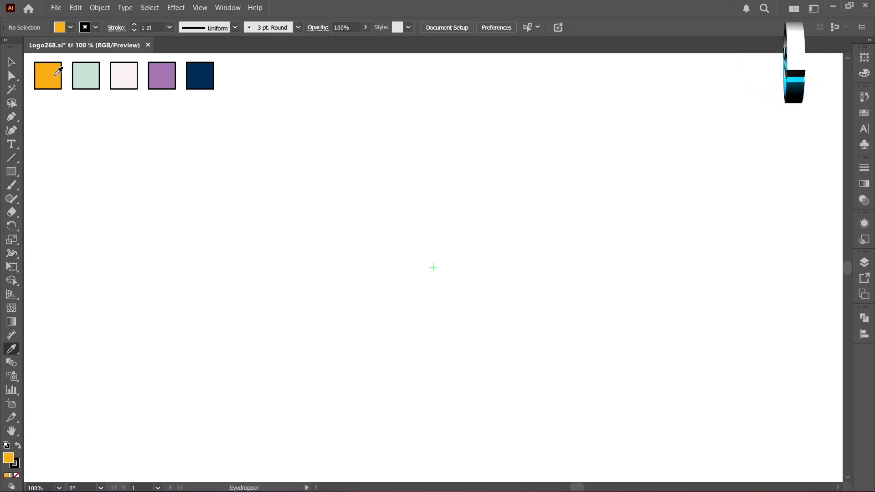
pyautogui.click(11, 64)
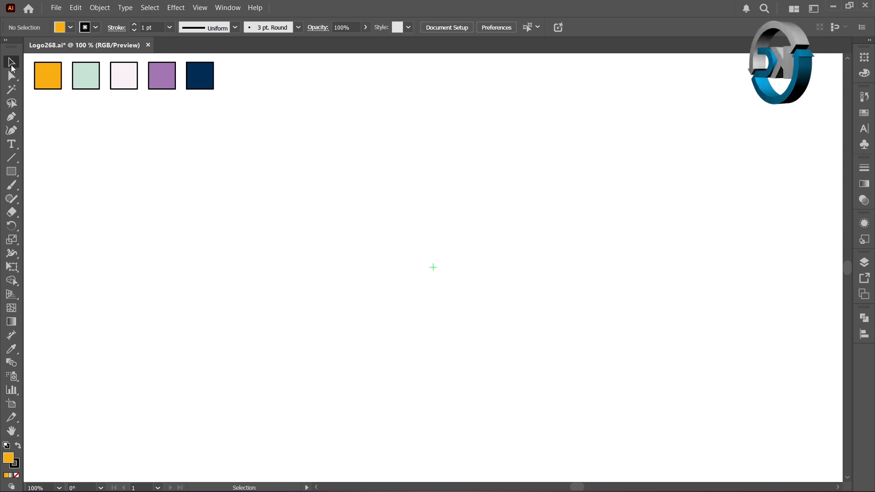
pyautogui.rightClick(12, 171)
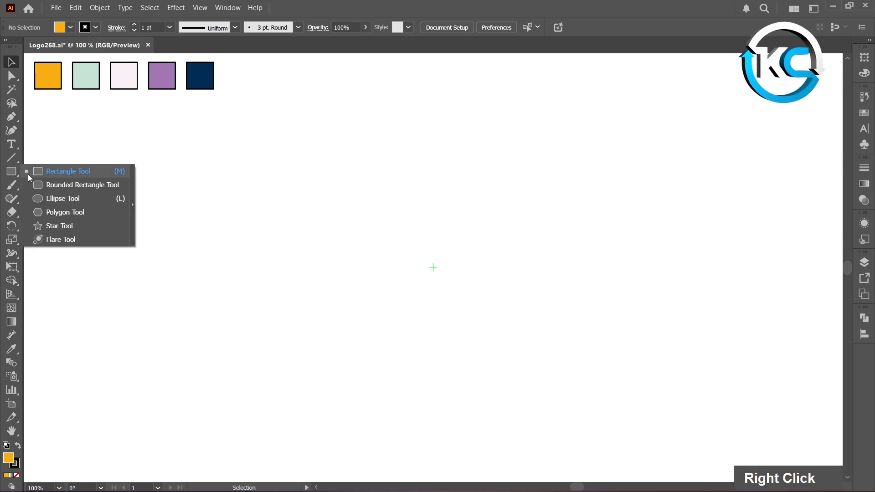
pyautogui.click(64, 173)
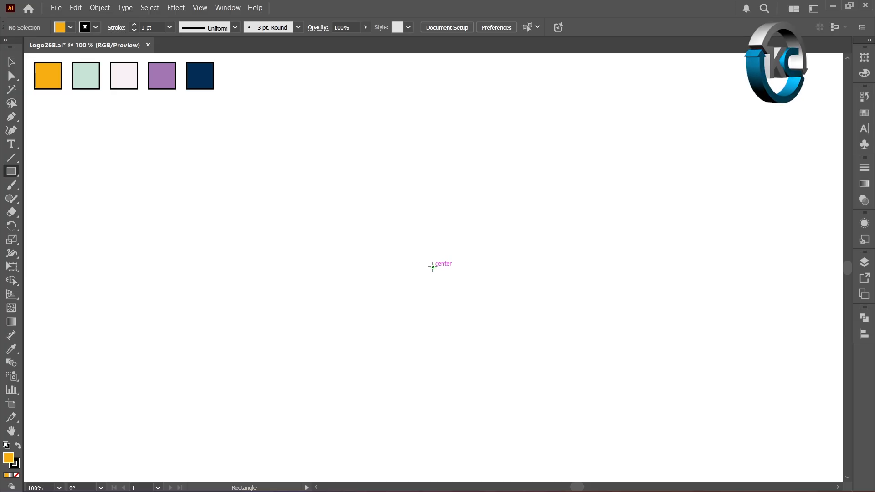
pyautogui.press('alt')
pyautogui.keyDown('alt'); pyautogui.click(432, 267); pyautogui.keyUp('alt')
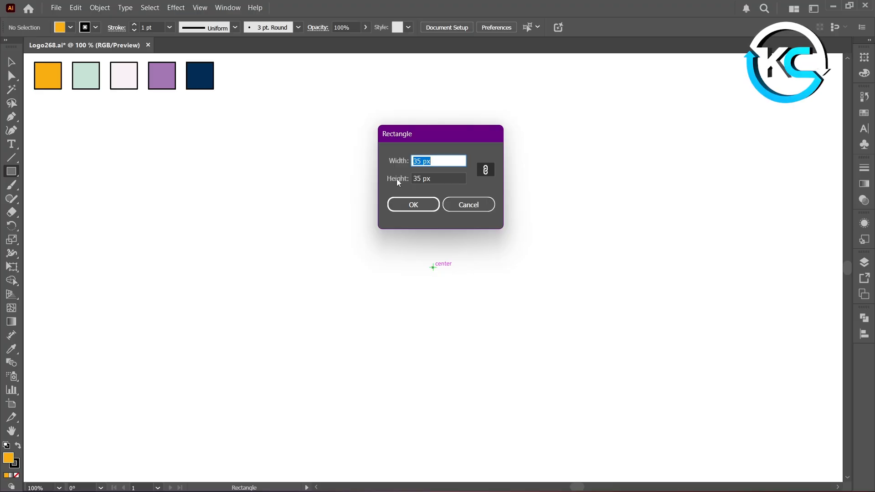
pyautogui.press('Tab')
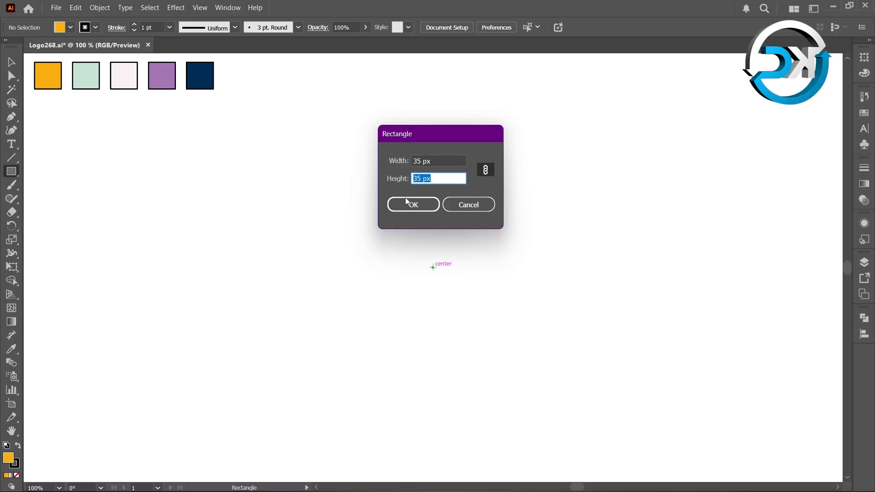
pyautogui.click(407, 201)
pyautogui.click(12, 63)
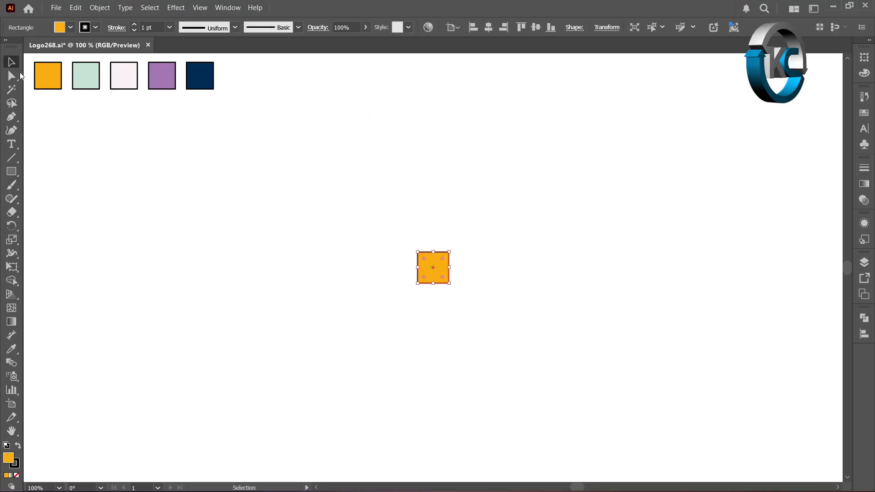
pyautogui.click(448, 313)
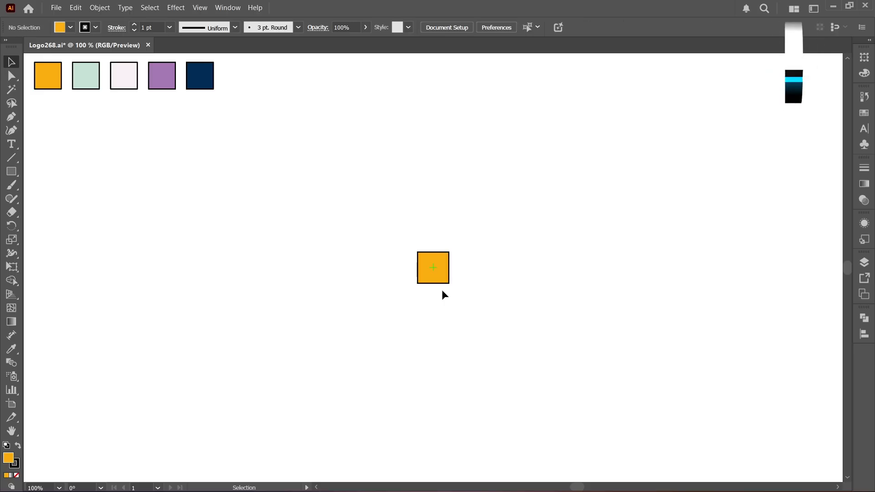
# Duplicate the orange square horizontally to its right, edge to edge, and repeat it to form a row of three
pyautogui.moveTo(439, 277); pyautogui.dragTo(473, 283)
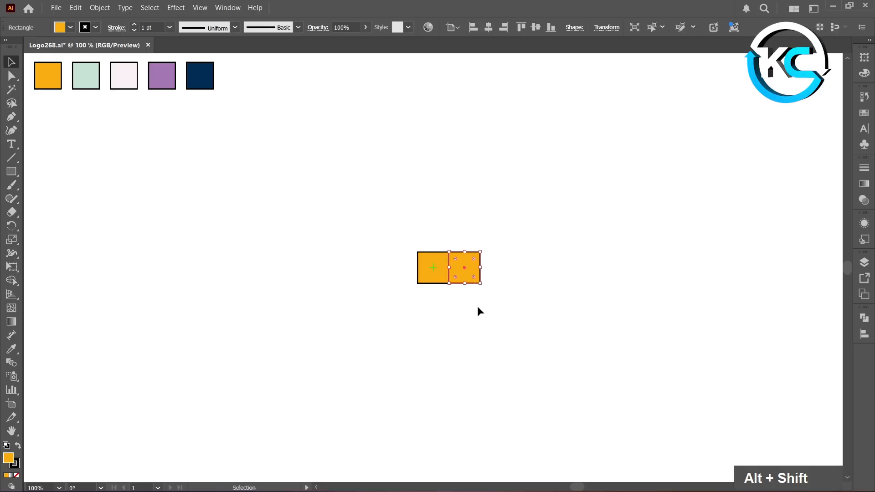
pyautogui.hotkey('ctrl', 'd')
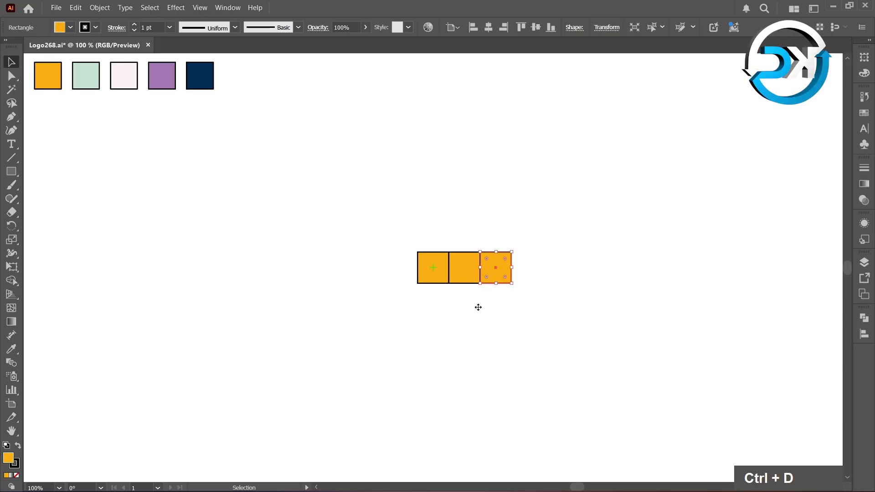
pyautogui.click(478, 308)
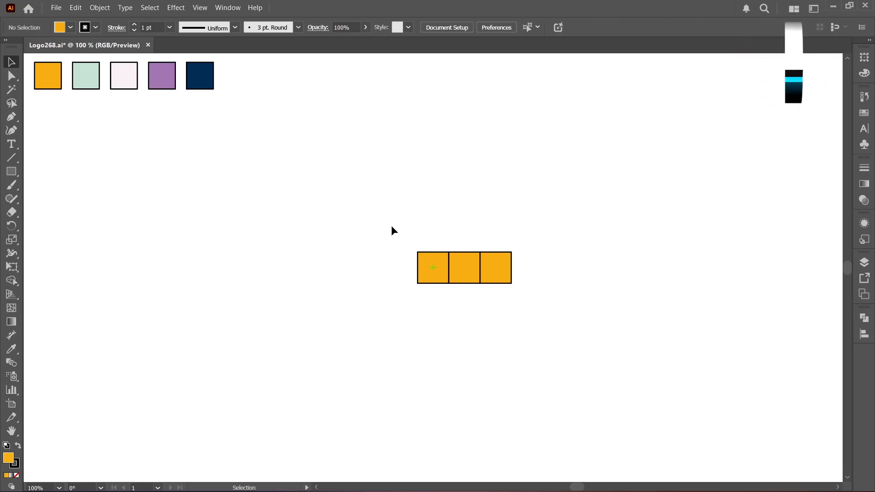
# Duplicate the row of three squares directly upward and repeat the copy until the grid has four rows
pyautogui.moveTo(392, 226); pyautogui.dragTo(505, 245)
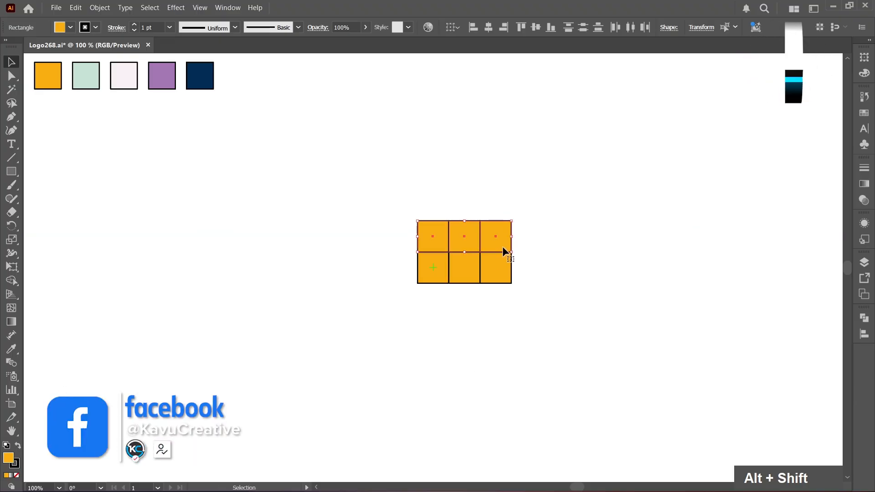
pyautogui.press('ctrl')
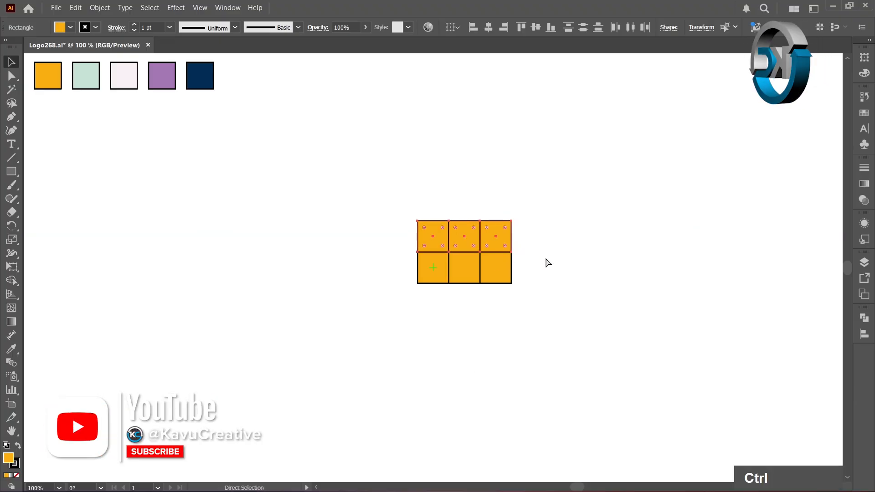
pyautogui.hotkey('ctrl', 'd')
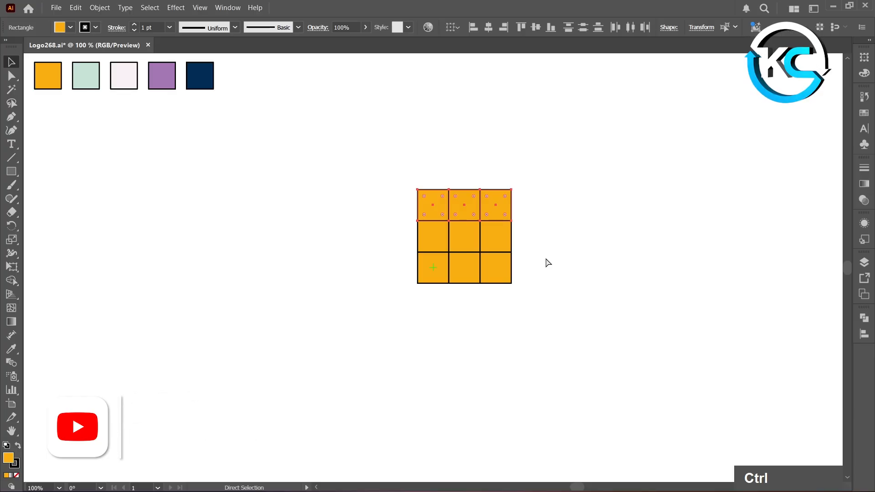
pyautogui.hotkey('ctrl', 'd')
pyautogui.click(551, 302)
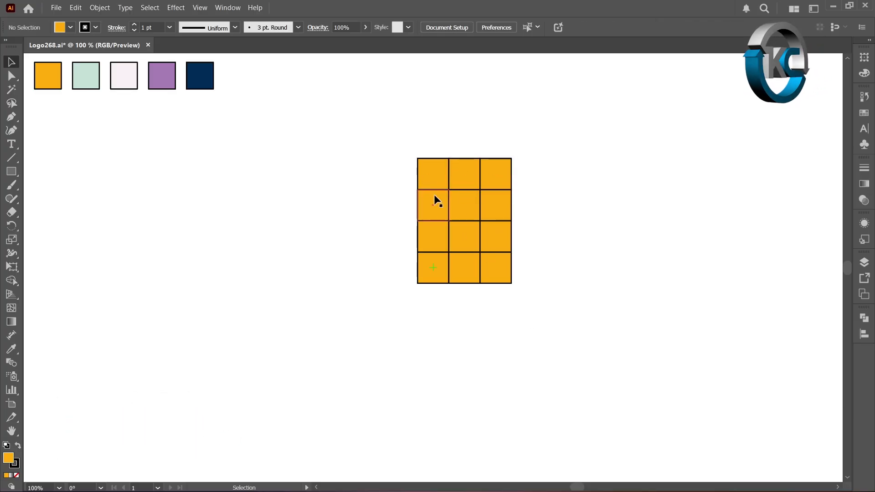
# Move the whole 3 × 4 grid so its lower-left corner sits on the artboard's center mark
pyautogui.moveTo(397, 133); pyautogui.dragTo(540, 284)
pyautogui.moveTo(437, 278); pyautogui.dragTo(453, 262)
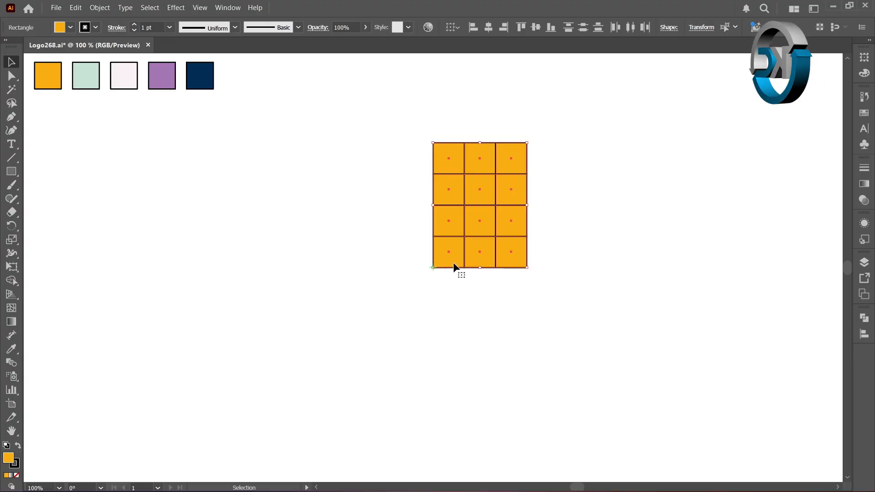
pyautogui.click(439, 298)
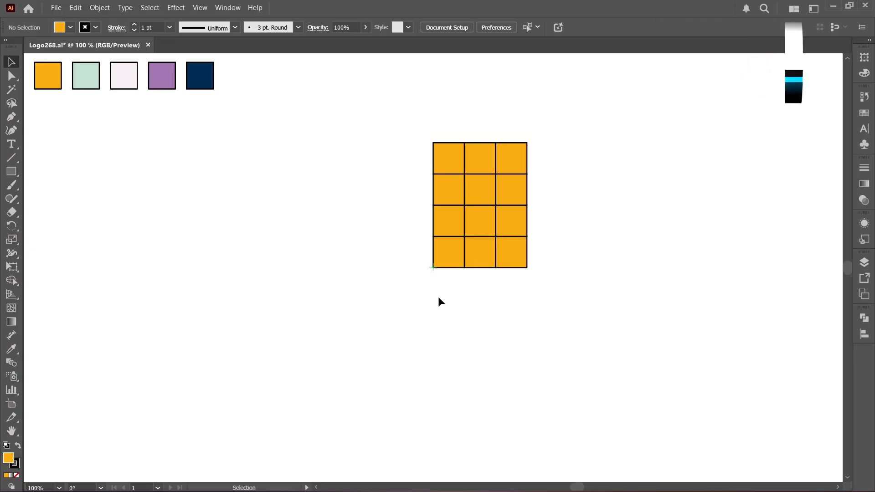
# Round the grid's bottom-left square into a full circle, and fully round only the lower-left corner of the square above it
pyautogui.click(450, 264)
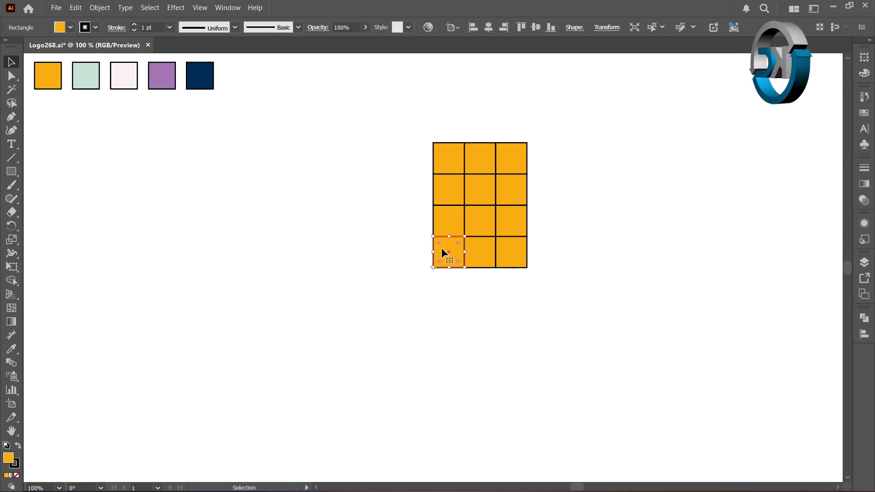
pyautogui.moveTo(440, 244); pyautogui.dragTo(460, 297)
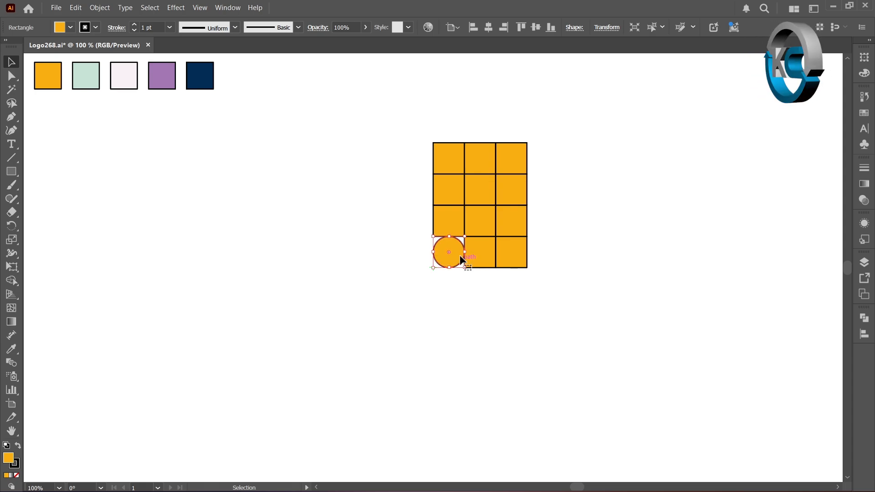
pyautogui.click(445, 226)
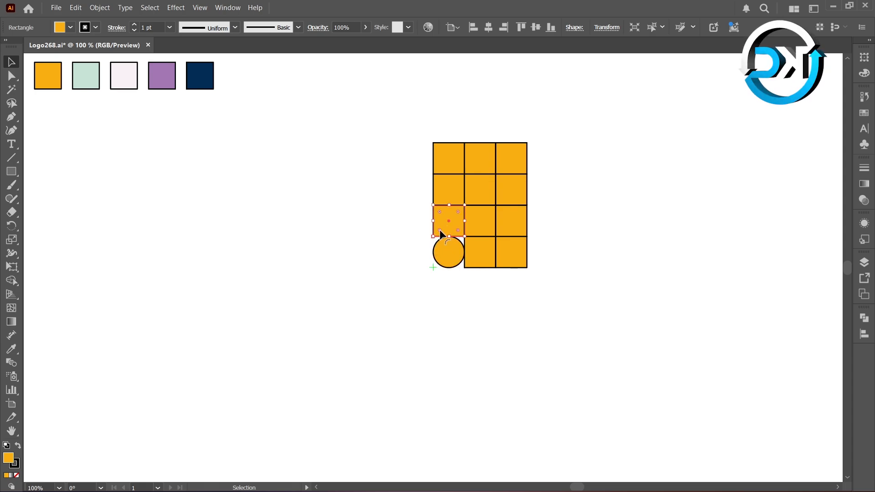
pyautogui.moveTo(439, 229); pyautogui.dragTo(459, 197)
pyautogui.hotkey('ctrl', 'z')
pyautogui.doubleClick(439, 230)
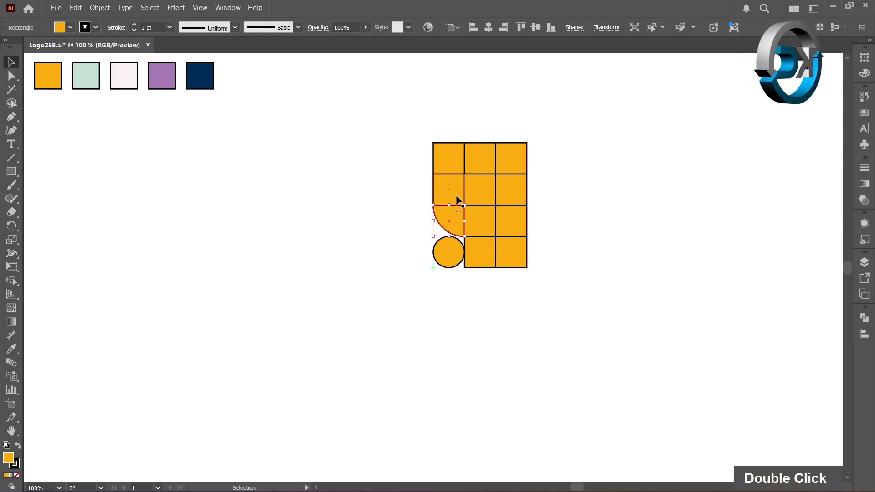
# Fully round only the upper-right corner of the left-column square in the second row from the top
pyautogui.click(458, 199)
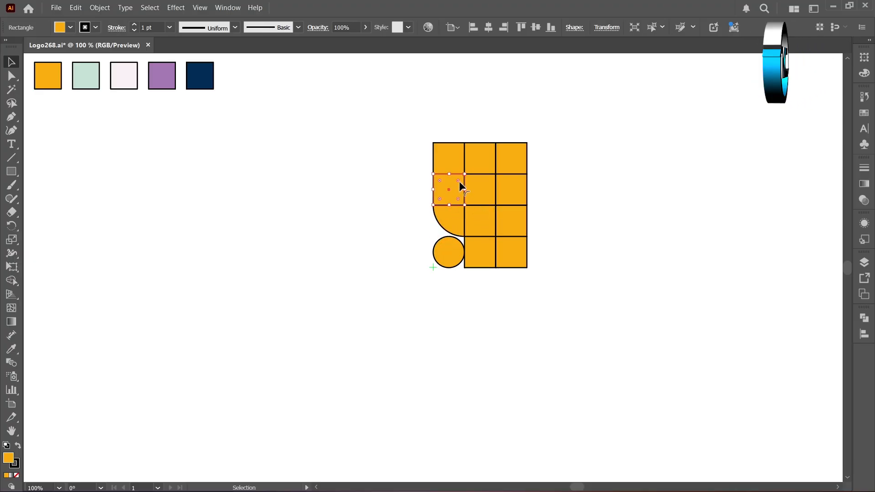
pyautogui.doubleClick(458, 181)
pyautogui.moveTo(458, 182); pyautogui.dragTo(464, 259)
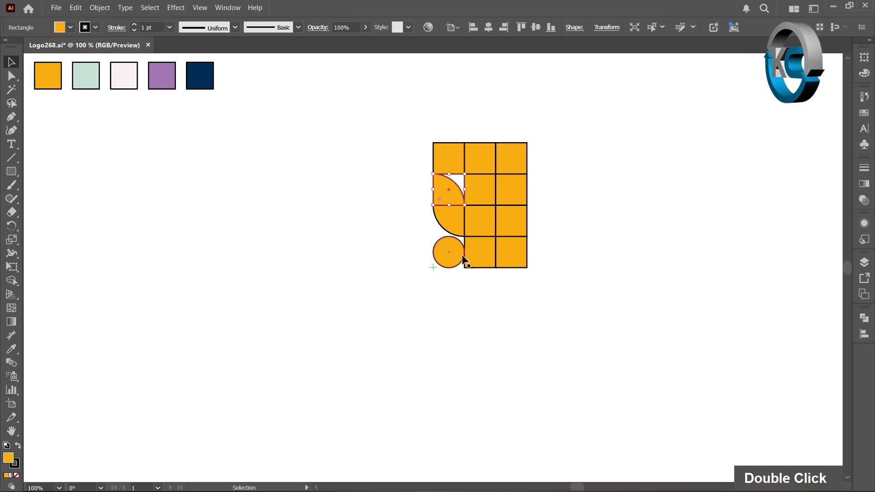
# In the bottom row, fully round the middle square's upper-left corner and the right square's lower-right corner
pyautogui.click(475, 259)
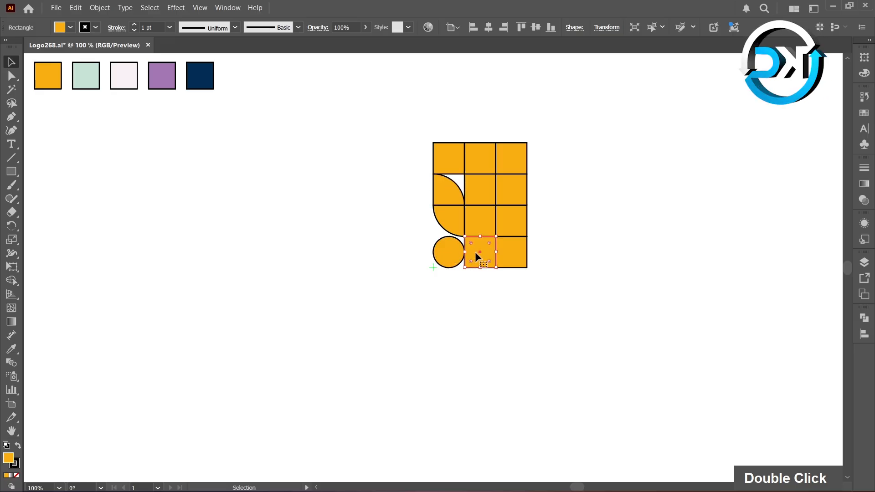
pyautogui.doubleClick(471, 242)
pyautogui.moveTo(471, 242); pyautogui.dragTo(511, 265)
pyautogui.click(515, 261)
# In the third row from the top, fully round the right square's upper-right corner and the middle square's upper-left corner
pyautogui.click(516, 220)
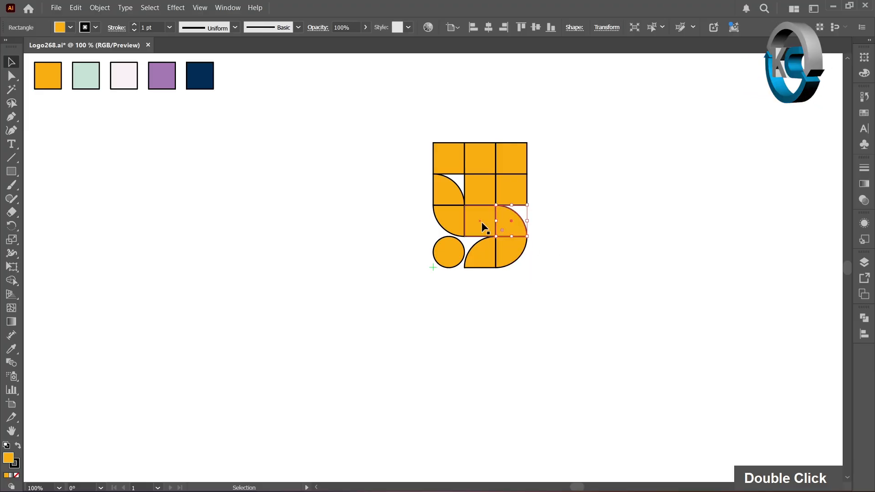
pyautogui.click(481, 222)
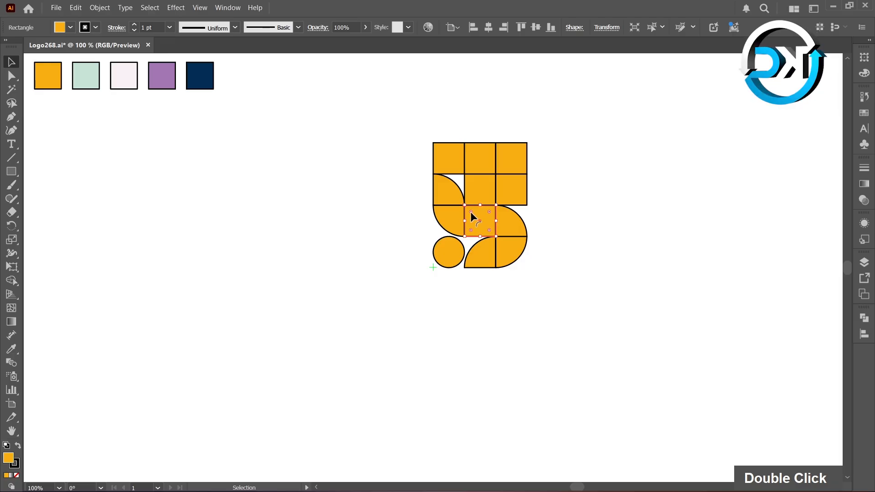
pyautogui.moveTo(472, 213); pyautogui.dragTo(491, 271)
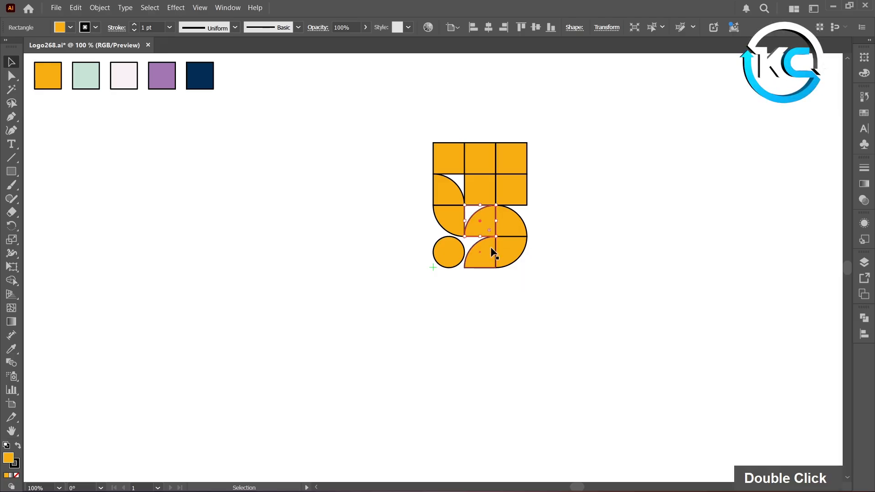
pyautogui.click(581, 140)
# In the middle column, fully round the second-row square's lower-right corner and the top square's upper-left corner
pyautogui.click(479, 184)
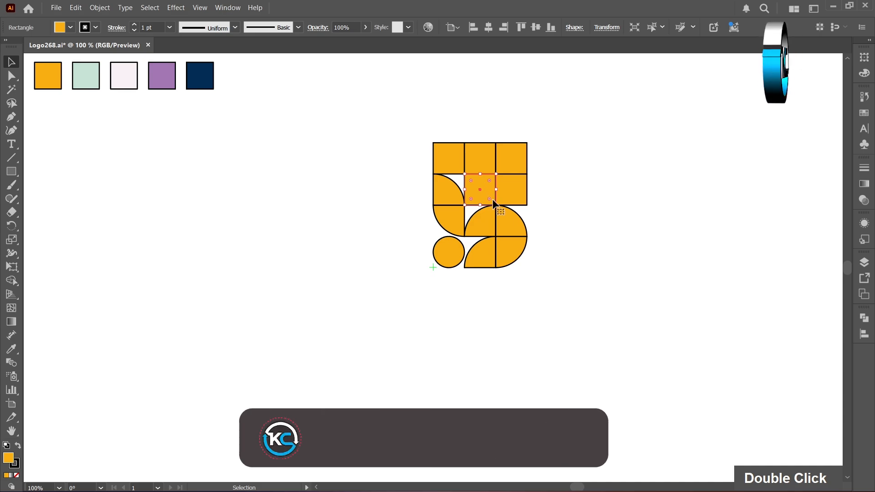
pyautogui.moveTo(489, 199); pyautogui.dragTo(510, 206)
pyautogui.click(468, 152)
# In the right column, fully round the top square's upper-left corner and the second-row square's lower-right corner
pyautogui.click(515, 161)
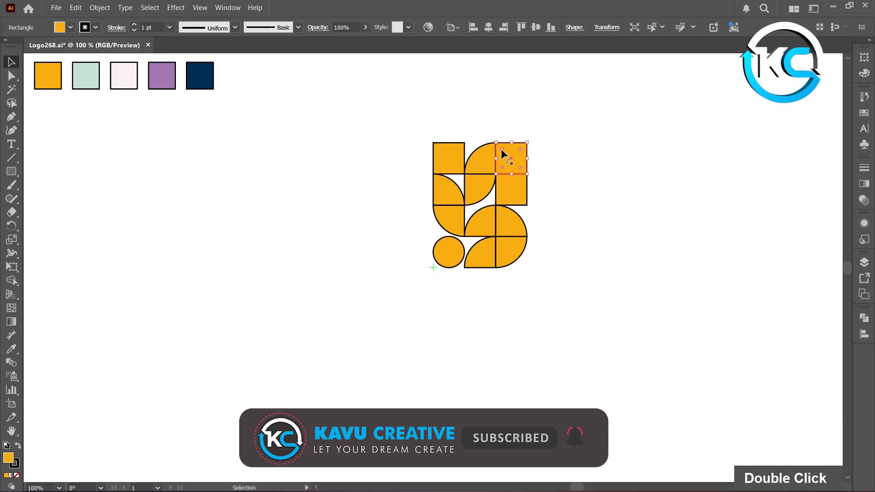
pyautogui.moveTo(503, 149); pyautogui.dragTo(527, 207)
pyautogui.click(520, 201)
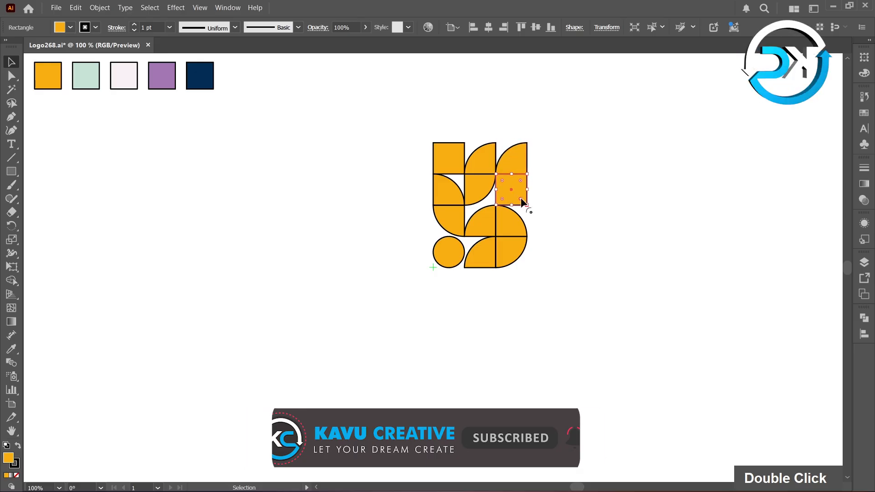
# Delete the unrounded square in the grid's top-left corner
pyautogui.click(413, 177)
pyautogui.click(447, 158)
pyautogui.press('Delete')
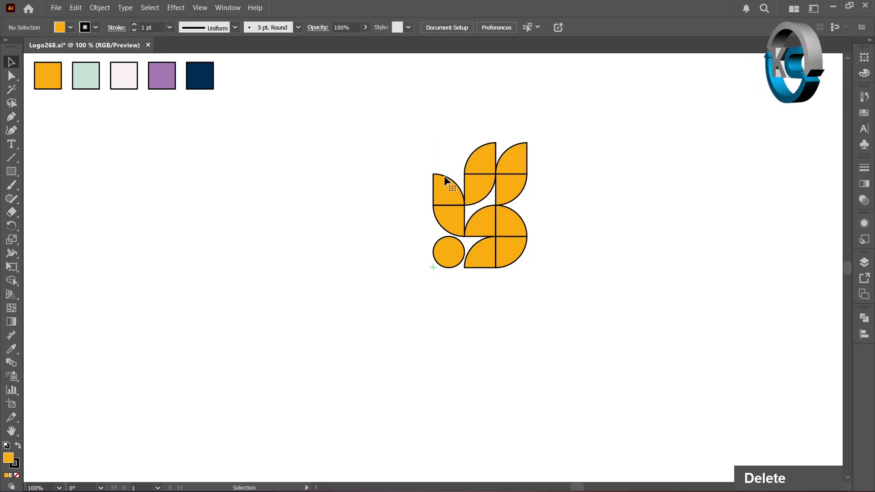
# Align the orange circle's center horizontally and vertically to the artboard's center
pyautogui.click(452, 254)
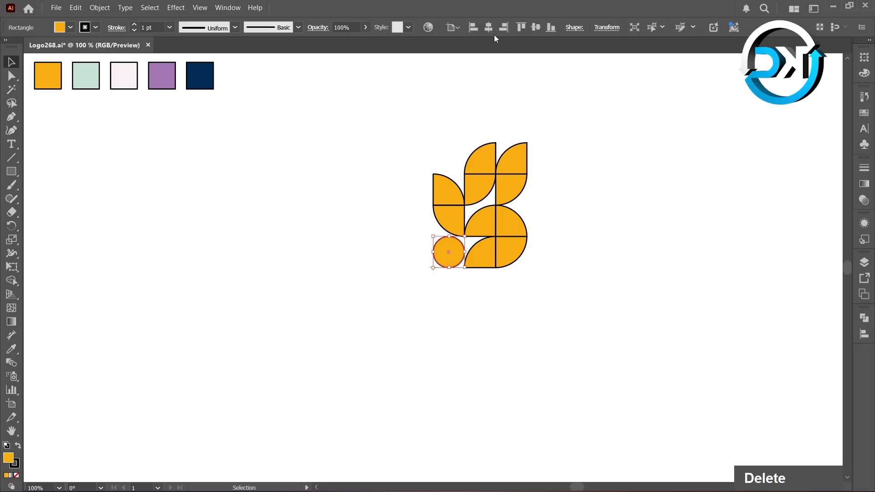
pyautogui.click(488, 27)
pyautogui.click(537, 27)
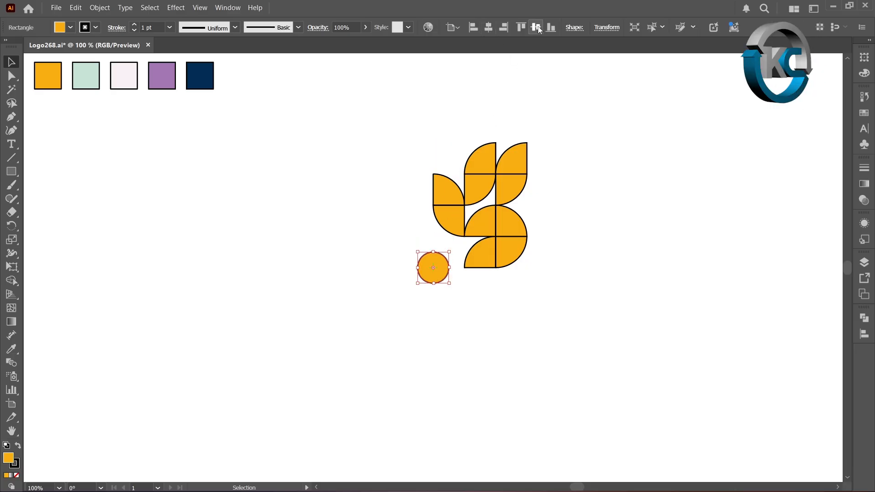
pyautogui.click(589, 215)
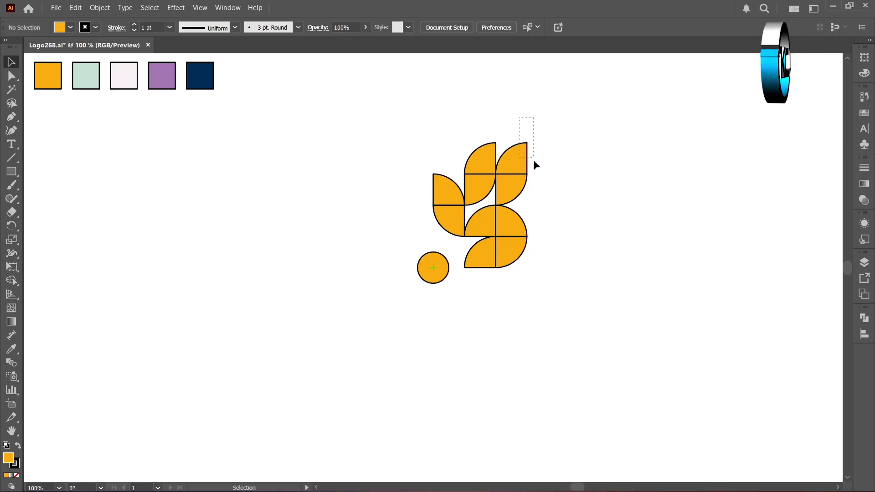
# Recolor the right column's two-piece leaf with the navy swatch and the middle column's leaf with the purple swatch
pyautogui.moveTo(534, 162); pyautogui.dragTo(502, 205)
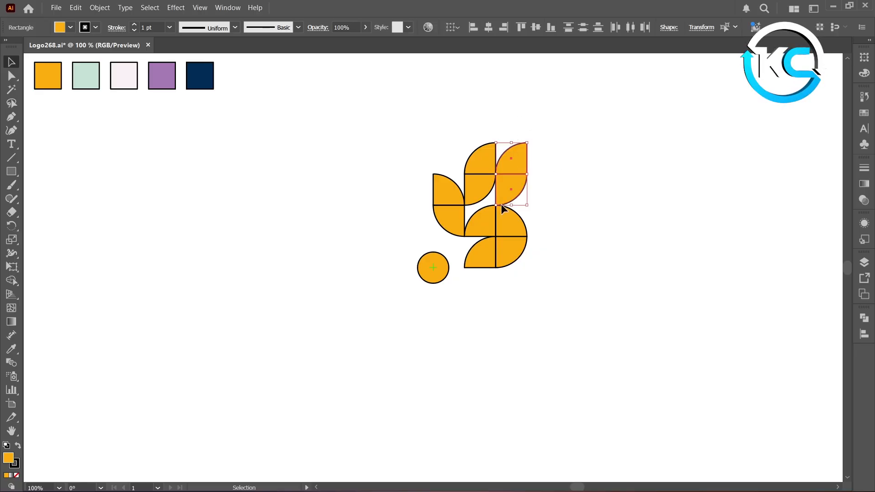
pyautogui.click(12, 350)
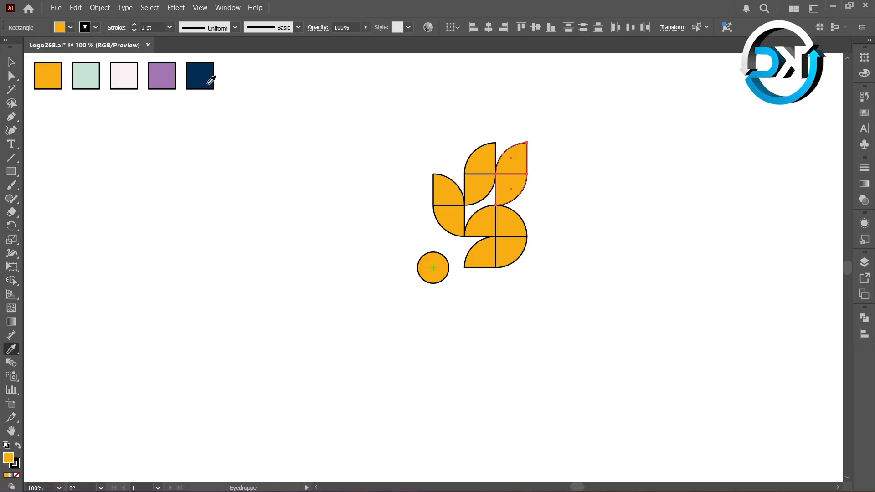
pyautogui.click(209, 83)
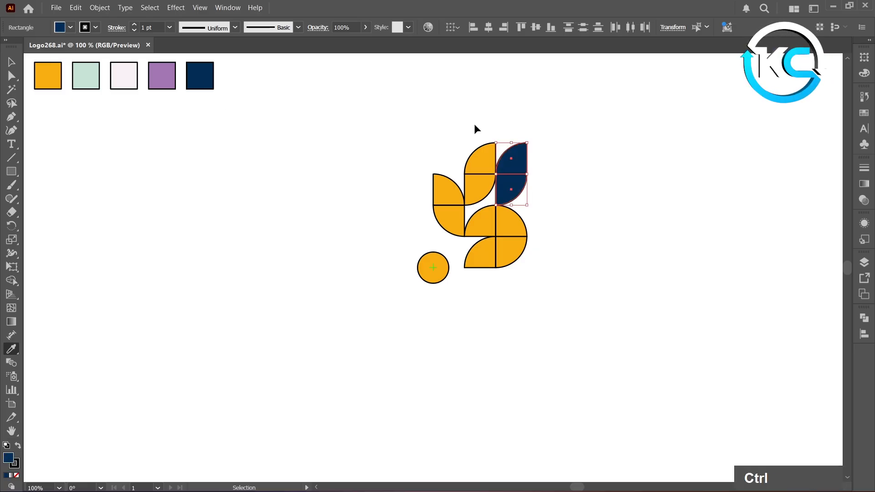
pyautogui.keyDown('ctrl'); pyautogui.click(477, 196); pyautogui.keyUp('ctrl')
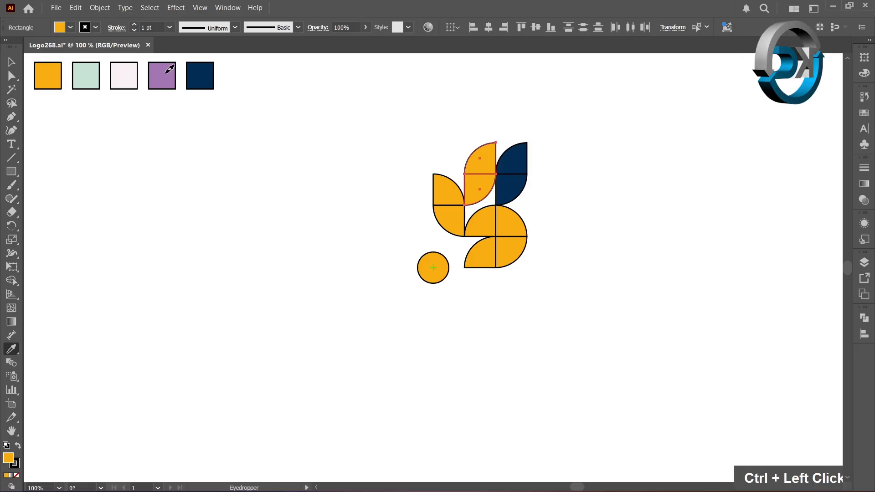
pyautogui.click(166, 72)
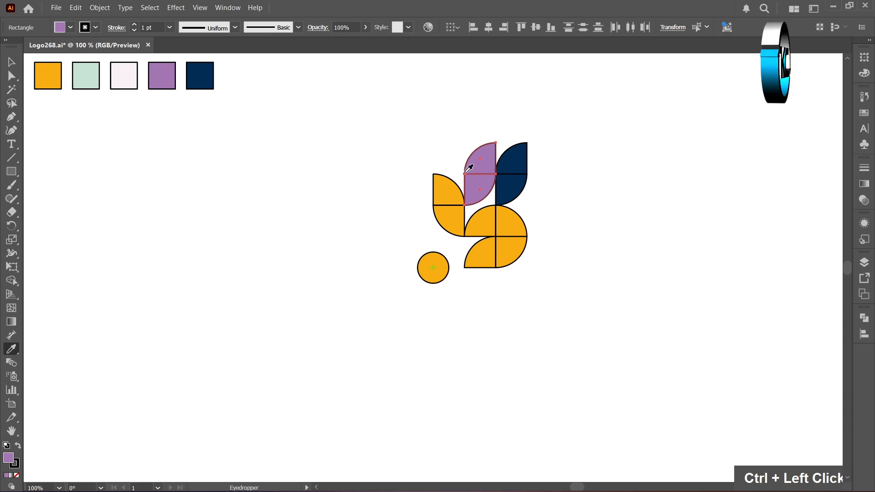
# In the left column, color the upper piece with the mint swatch and the lower piece with the off-white swatch
pyautogui.keyDown('ctrl'); pyautogui.click(449, 190); pyautogui.keyUp('ctrl')
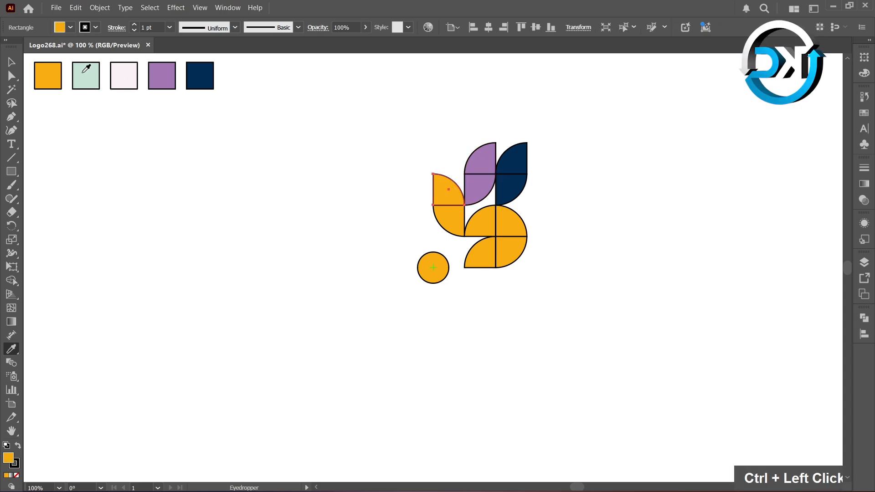
pyautogui.click(83, 72)
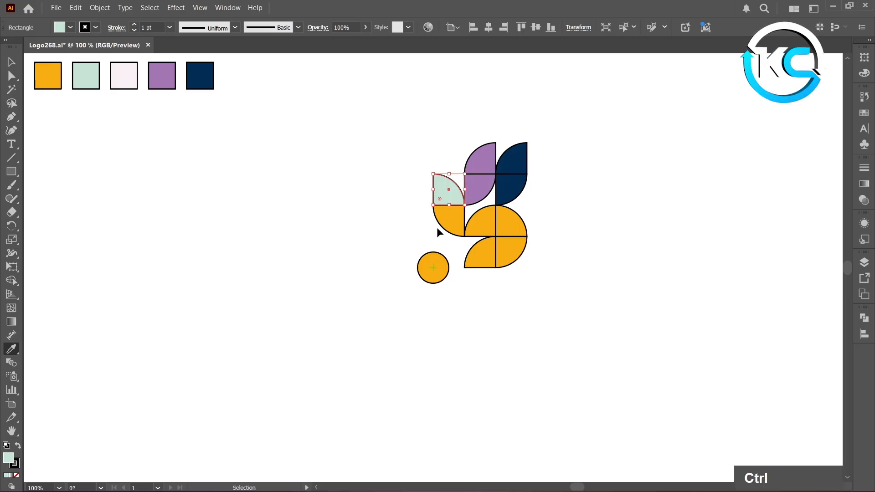
pyautogui.keyDown('ctrl'); pyautogui.click(449, 225); pyautogui.keyUp('ctrl')
pyautogui.click(122, 71)
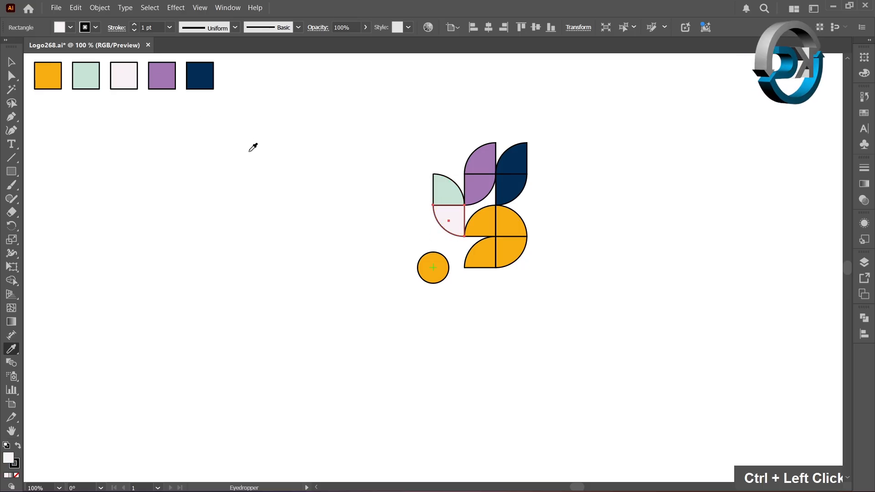
# Color the right column's two lower pieces mint and the middle column's two lower pieces off-white by sampling the left column's colors
pyautogui.moveTo(549, 219); pyautogui.dragTo(510, 262)
pyautogui.click(445, 190)
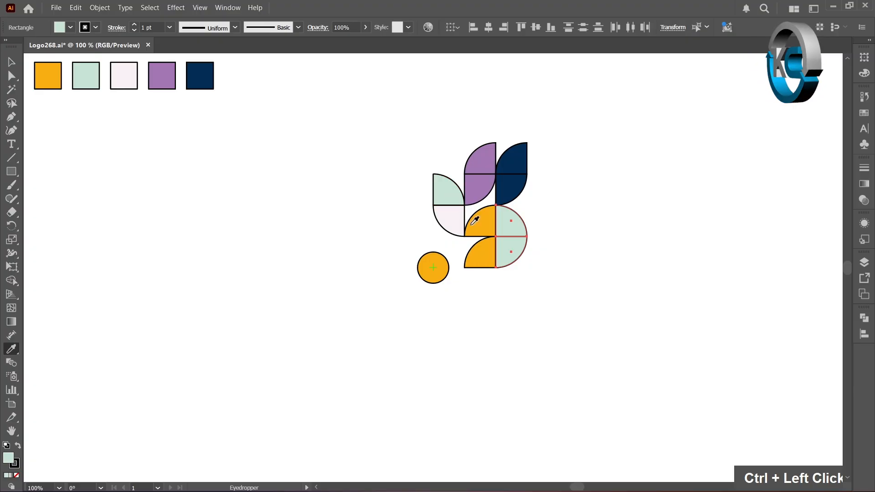
pyautogui.keyDown('ctrl'); pyautogui.click(474, 221); pyautogui.keyUp('ctrl')
pyautogui.keyDown('ctrl'); pyautogui.keyDown('shift'); pyautogui.click(461, 217); pyautogui.keyUp('shift'); pyautogui.keyUp('ctrl')
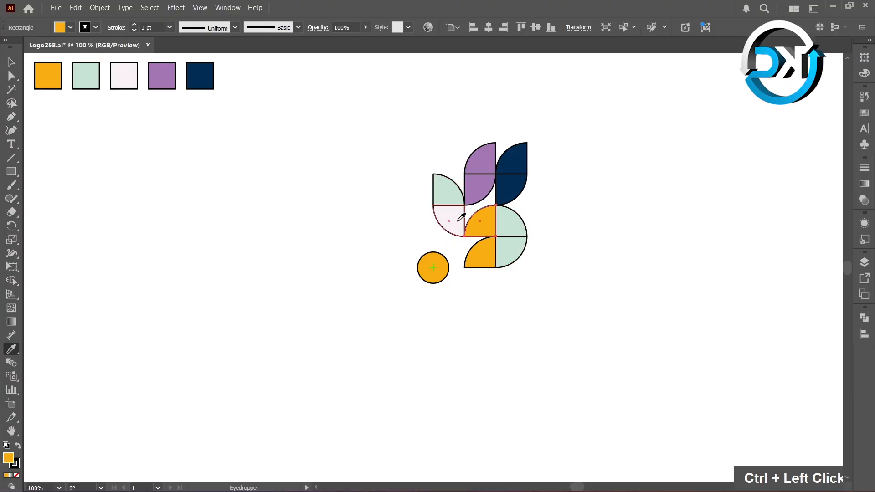
pyautogui.click(461, 217)
pyautogui.keyDown('ctrl'); pyautogui.click(476, 249); pyautogui.keyUp('ctrl')
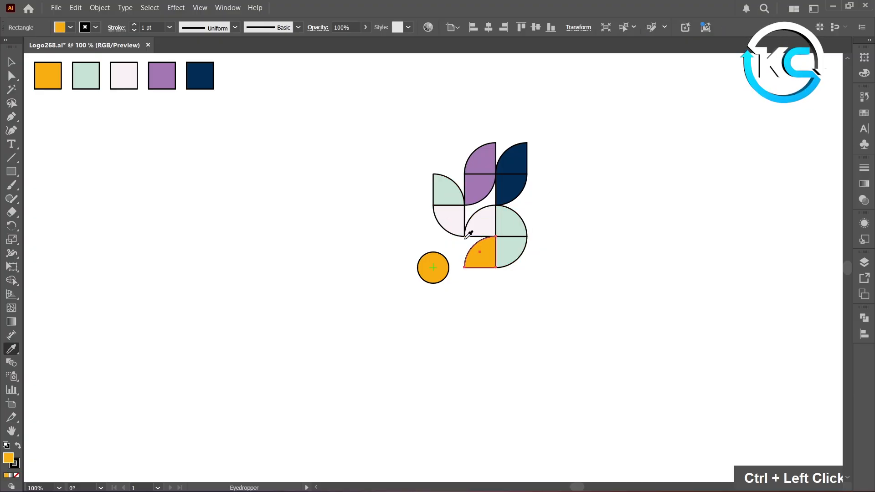
pyautogui.click(459, 225)
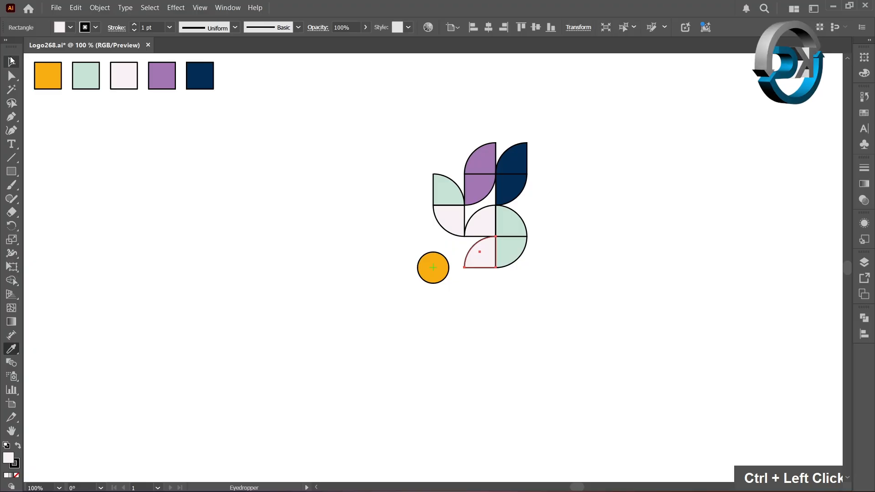
# Select all the logo pieces except the orange circle and make a copy rotated 90° about the circle's center
pyautogui.click(12, 62)
pyautogui.doubleClick(240, 248)
pyautogui.moveTo(404, 114); pyautogui.dragTo(538, 307)
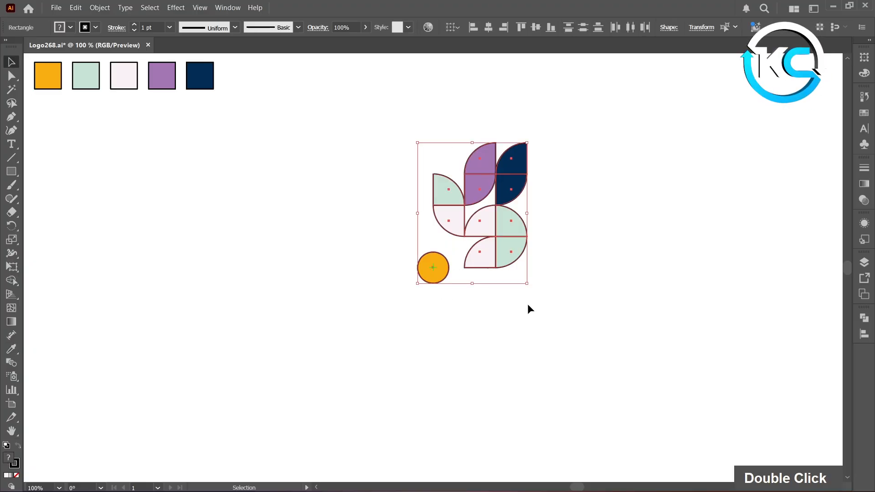
pyautogui.keyDown('shift'); pyautogui.click(442, 276); pyautogui.keyUp('shift')
pyautogui.click(12, 225)
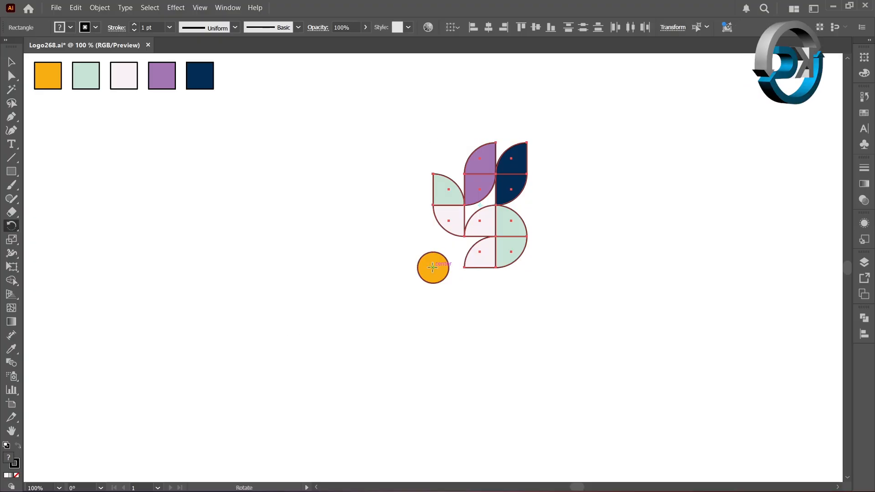
pyautogui.keyDown('alt'); pyautogui.click(432, 267); pyautogui.keyUp('alt')
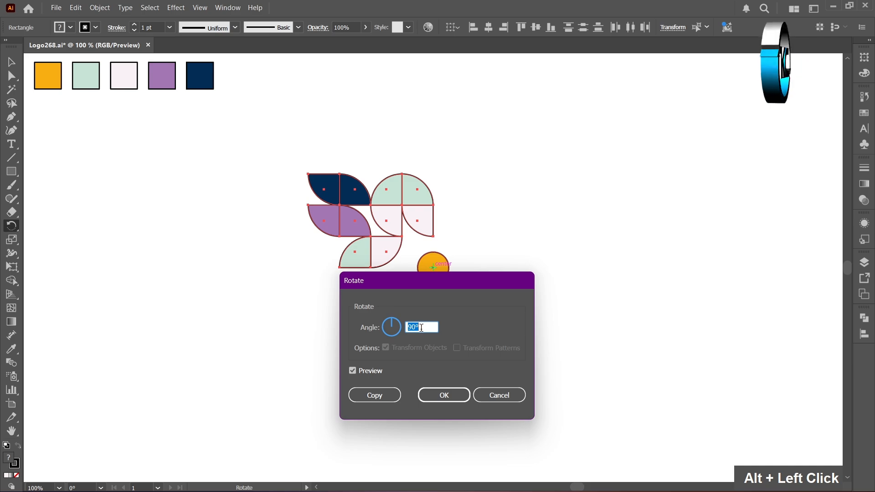
pyautogui.click(390, 394)
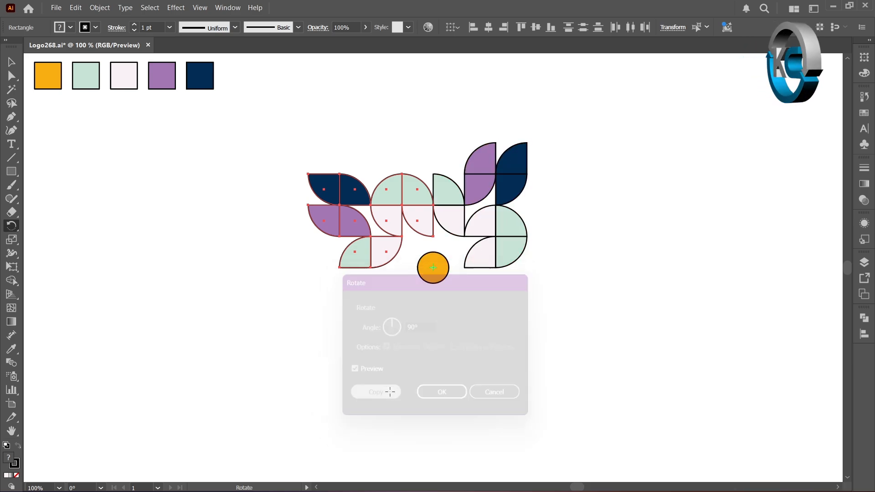
# Repeat the 90° rotated copy twice to complete the four-sided pattern around the circle, and clear the selection
pyautogui.press('ctrl')
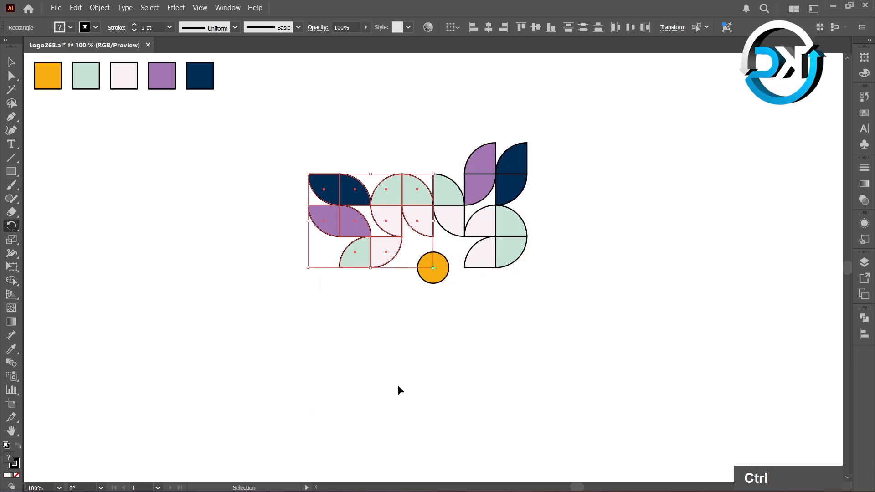
pyautogui.hotkey('ctrl', 'd')
pyautogui.press('ctrl')
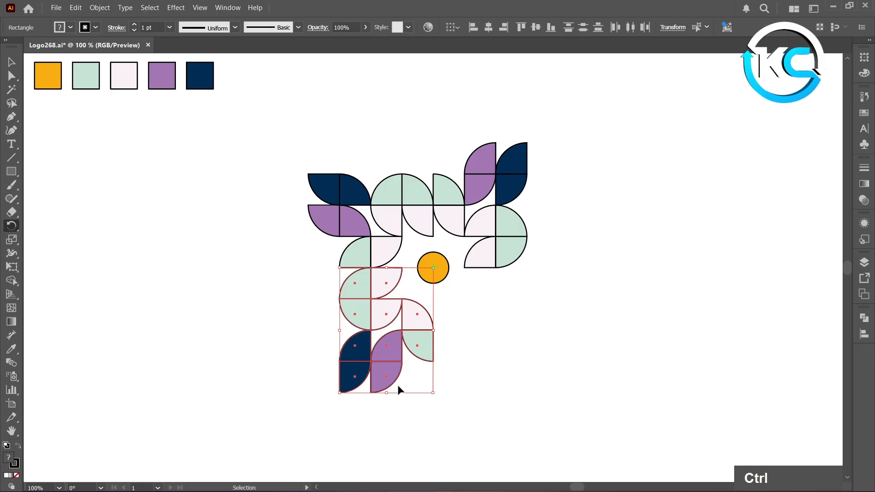
pyautogui.hotkey('ctrl', 'd')
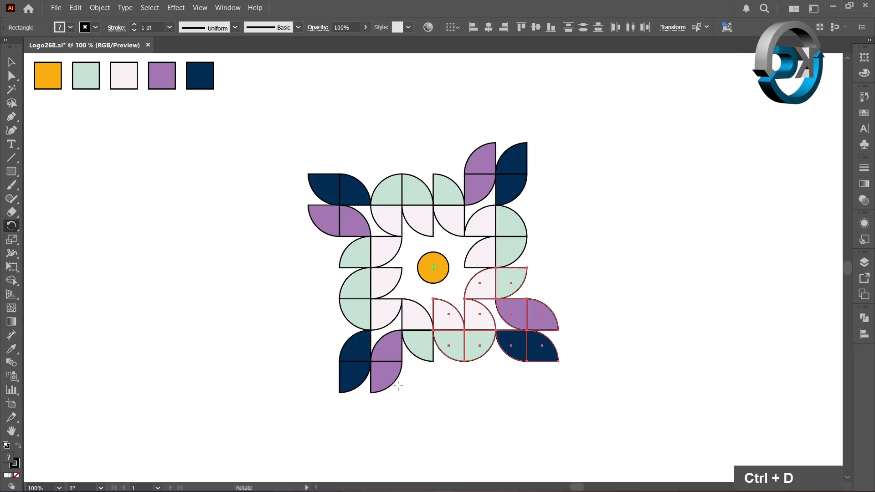
pyautogui.click(11, 62)
pyautogui.click(119, 197)
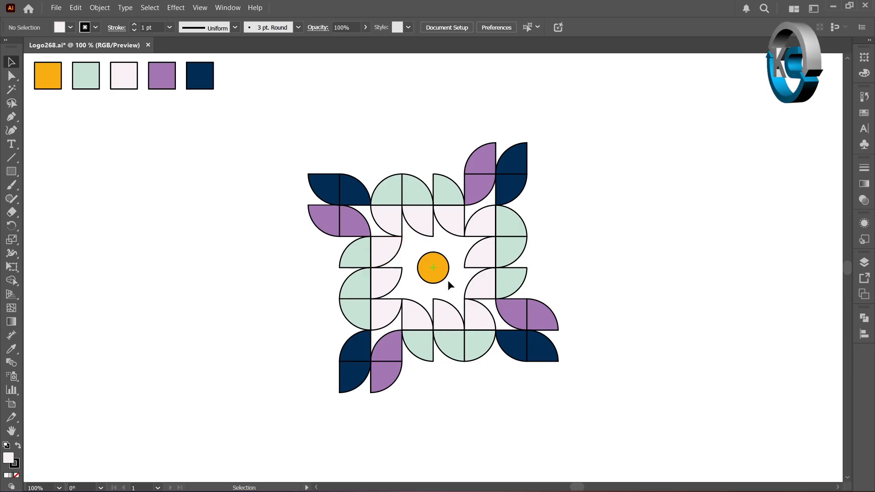
# Select the whole pattern and expand its fill and stroke
pyautogui.moveTo(276, 134); pyautogui.dragTo(585, 397)
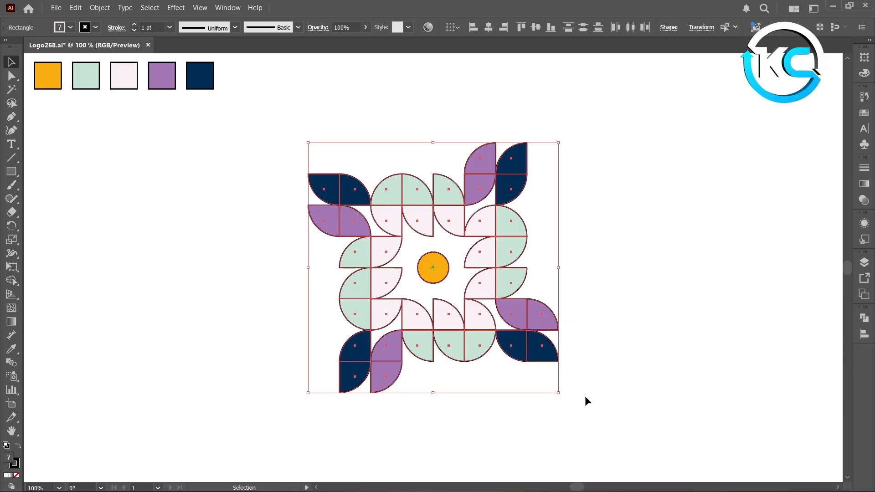
pyautogui.click(100, 8)
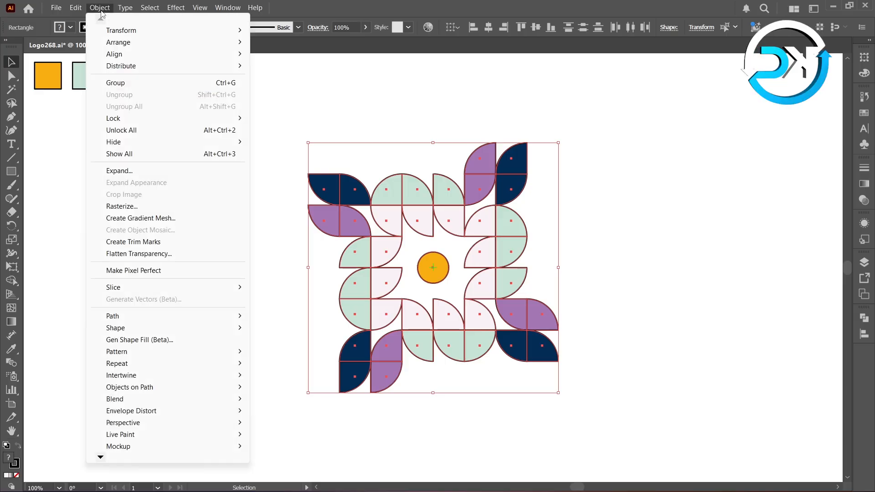
pyautogui.click(129, 170)
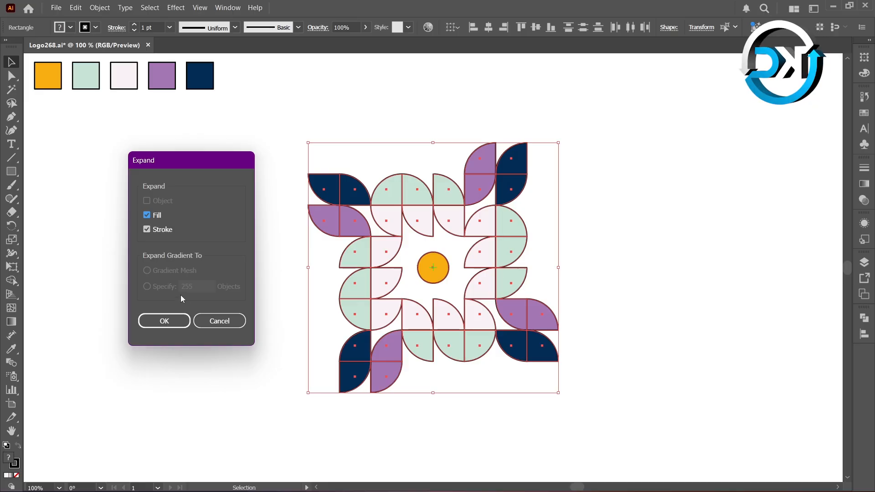
pyautogui.click(177, 321)
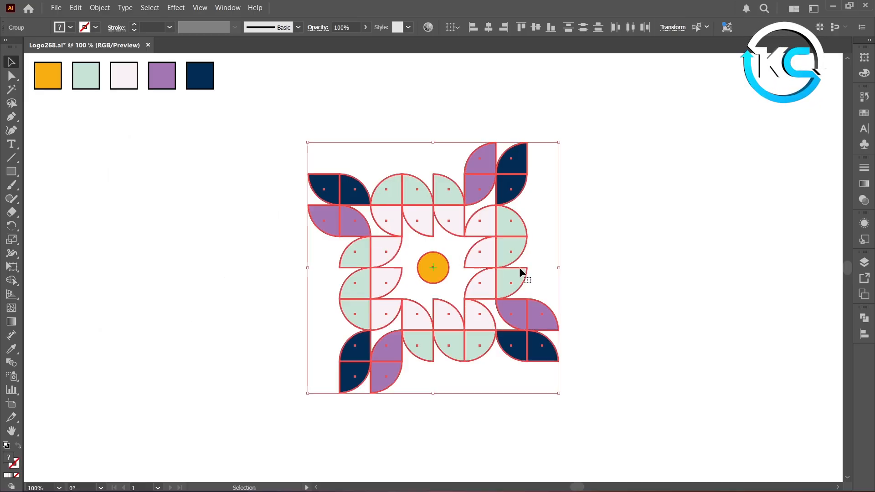
# Split the expanded artwork with the Pathfinder Divide operation and deselect it
pyautogui.click(864, 317)
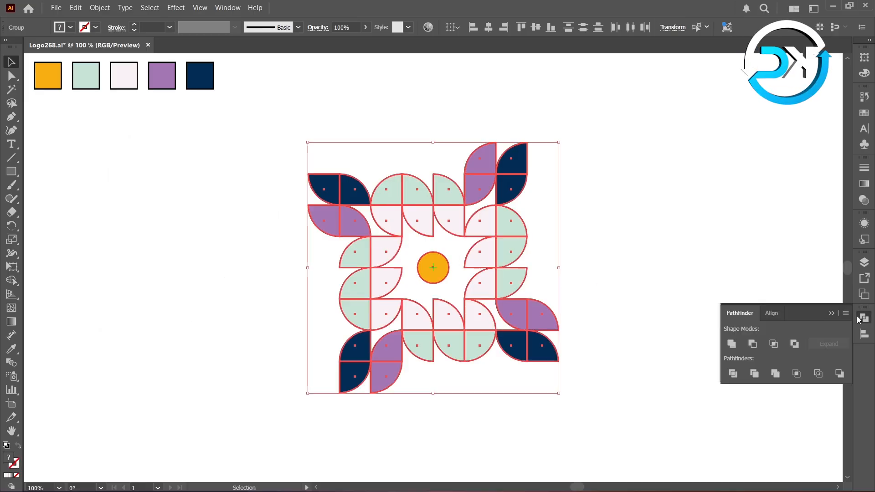
pyautogui.click(732, 380)
pyautogui.click(201, 265)
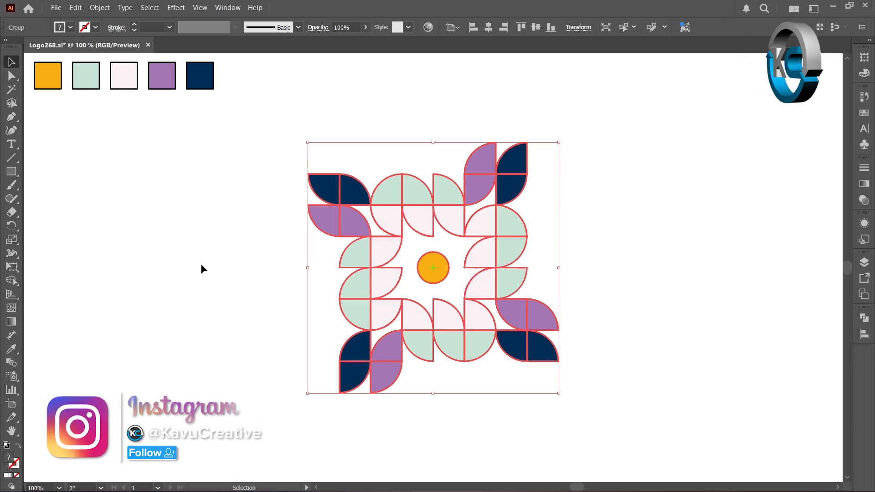
# Select all the black outline pieces with the Magic Wand and delete them from the pattern
pyautogui.click(11, 89)
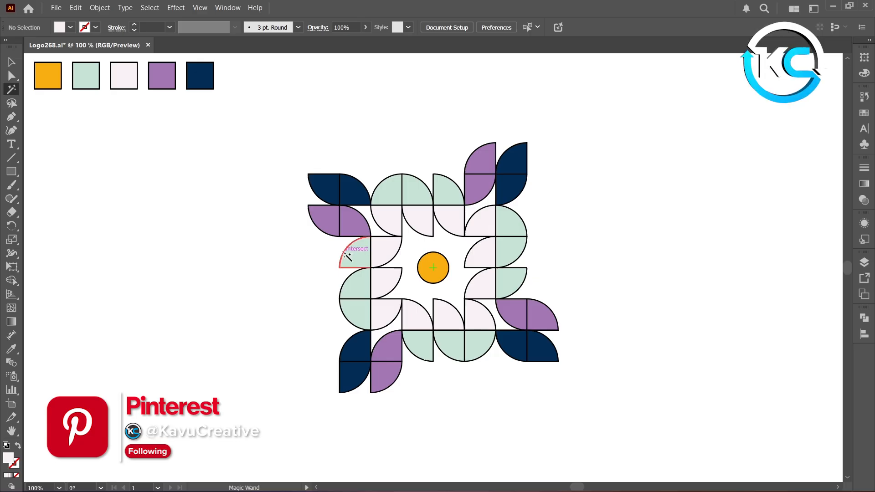
pyautogui.click(345, 254)
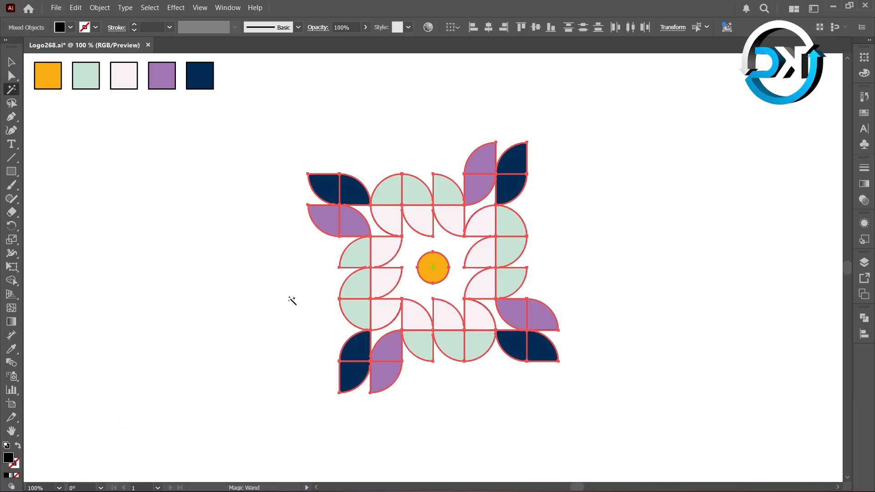
pyautogui.press('Delete')
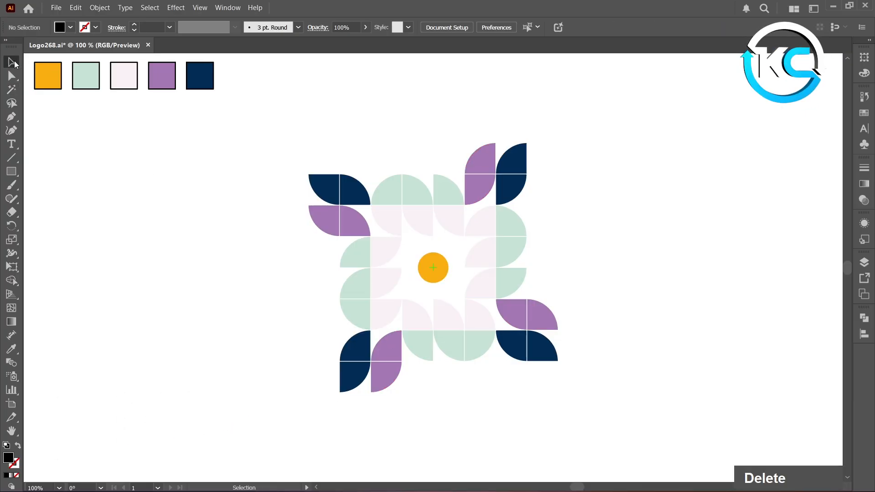